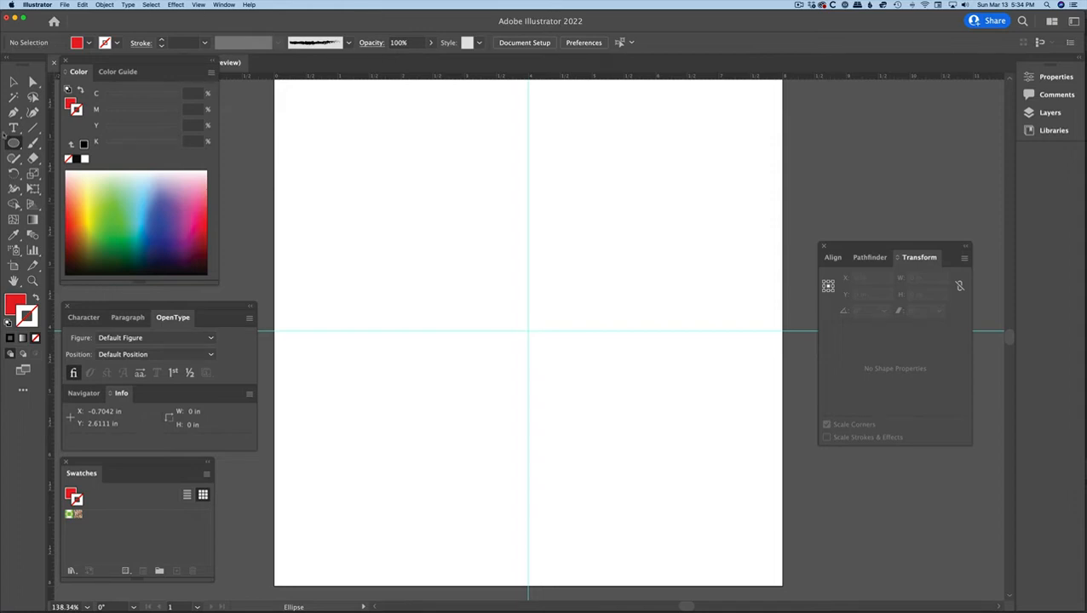
Draw six ellipses of varied proportions across the artboard with the Ellipse tool and delete them all.
click(13, 143)
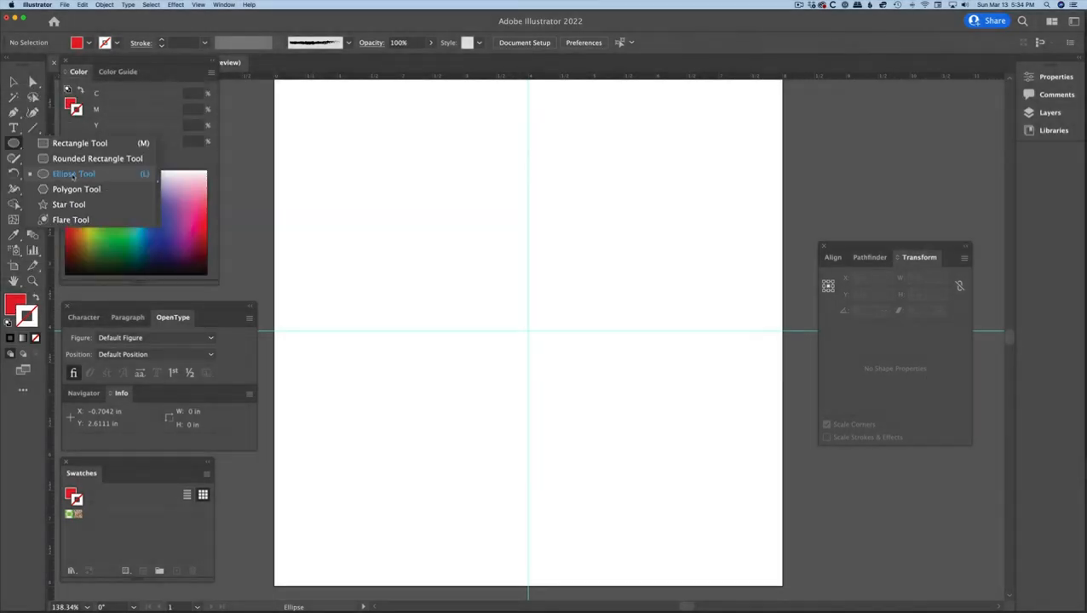
click(75, 172)
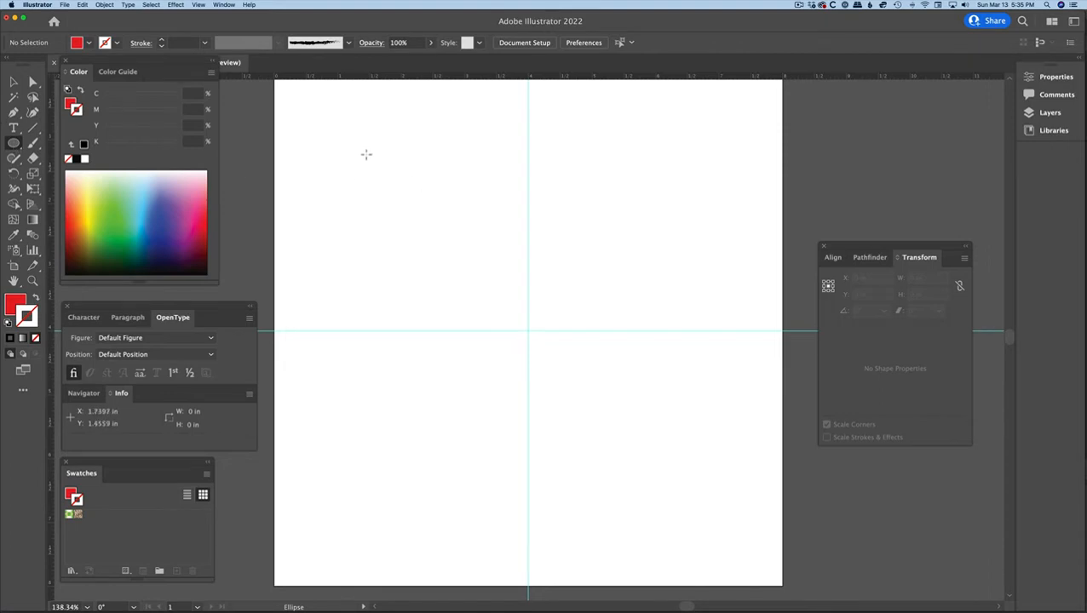
drag(358, 146, 695, 201)
drag(614, 236, 658, 328)
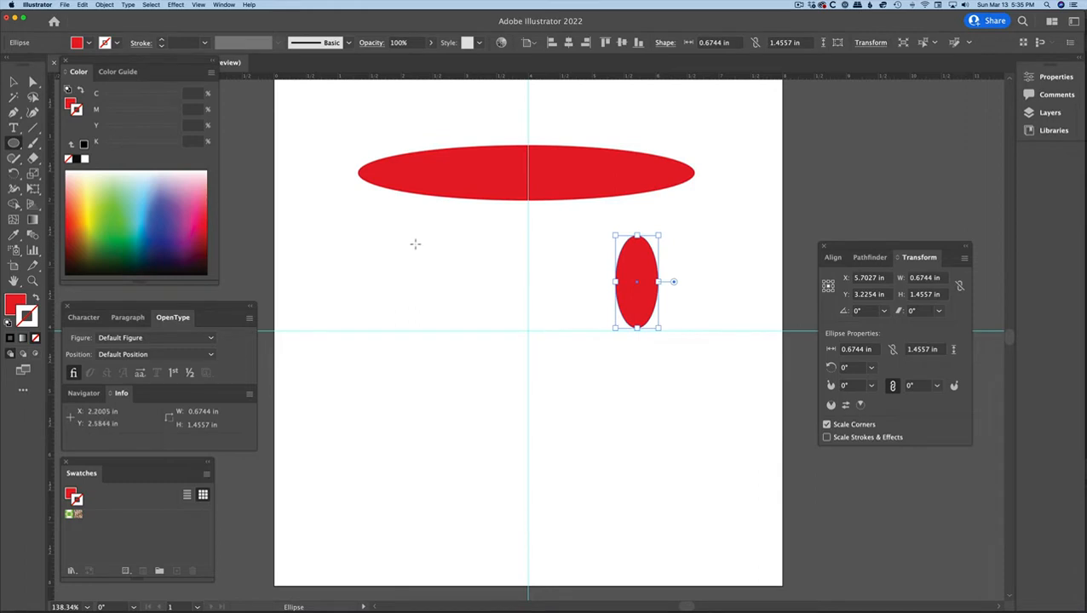
drag(415, 239, 511, 405)
drag(490, 453, 630, 512)
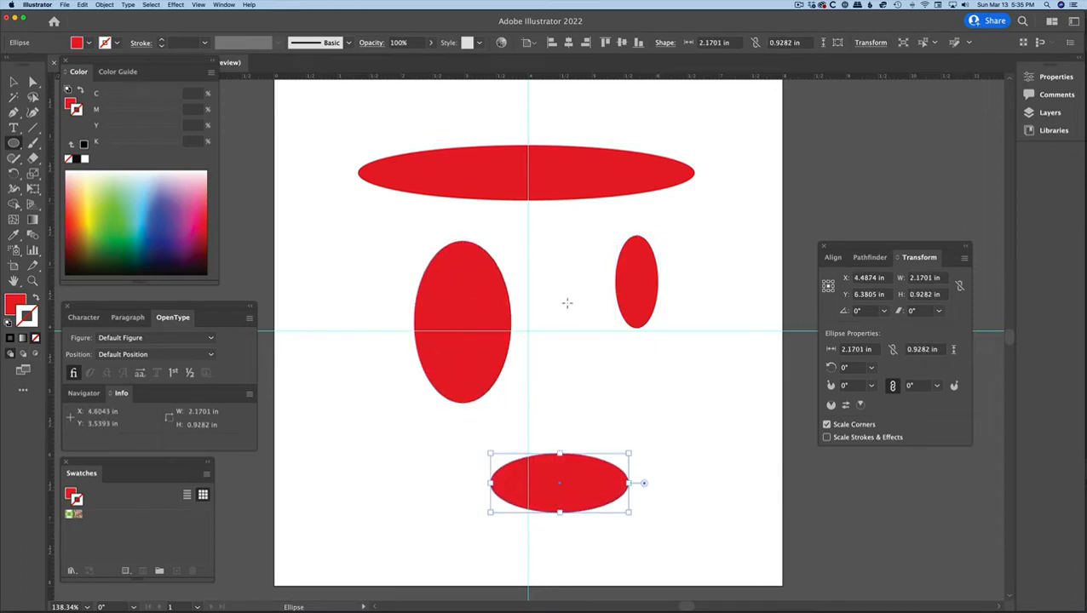
mouse_move(567, 304)
mouse_down()
mouse_move(678, 420)
mouse_move(695, 421)
mouse_up()
drag(702, 377, 721, 414)
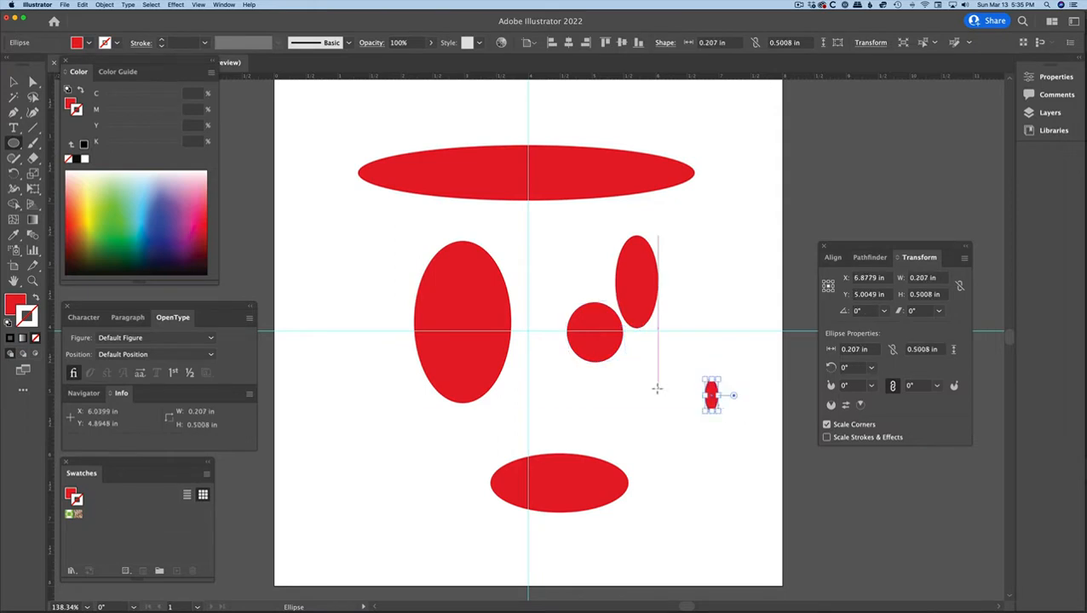
key(super+a)
key(Delete)
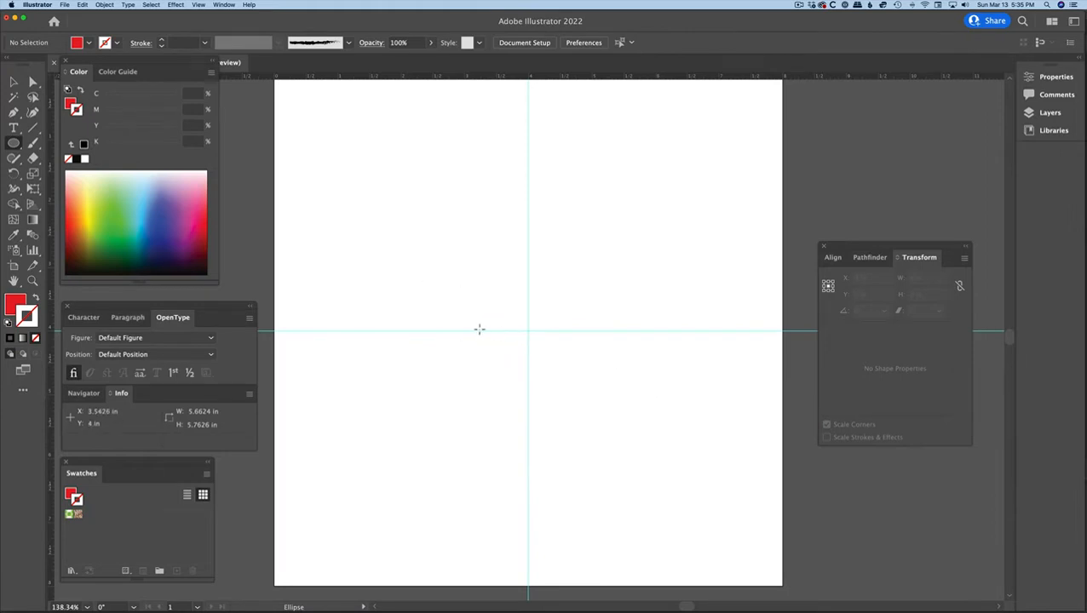
Draw seven perfect circles of different sizes across the artboard and delete them all.
mouse_move(358, 145)
mouse_down()
mouse_move(432, 204)
mouse_move(455, 242)
mouse_up()
drag(662, 156, 748, 244)
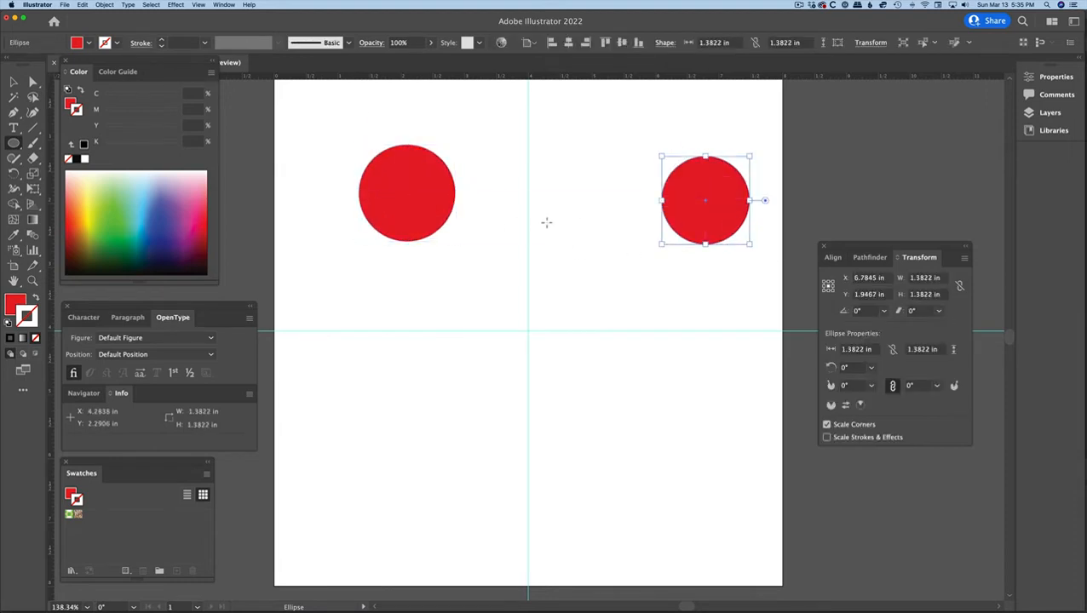
drag(546, 221, 620, 307)
drag(552, 295, 566, 309)
drag(487, 284, 512, 309)
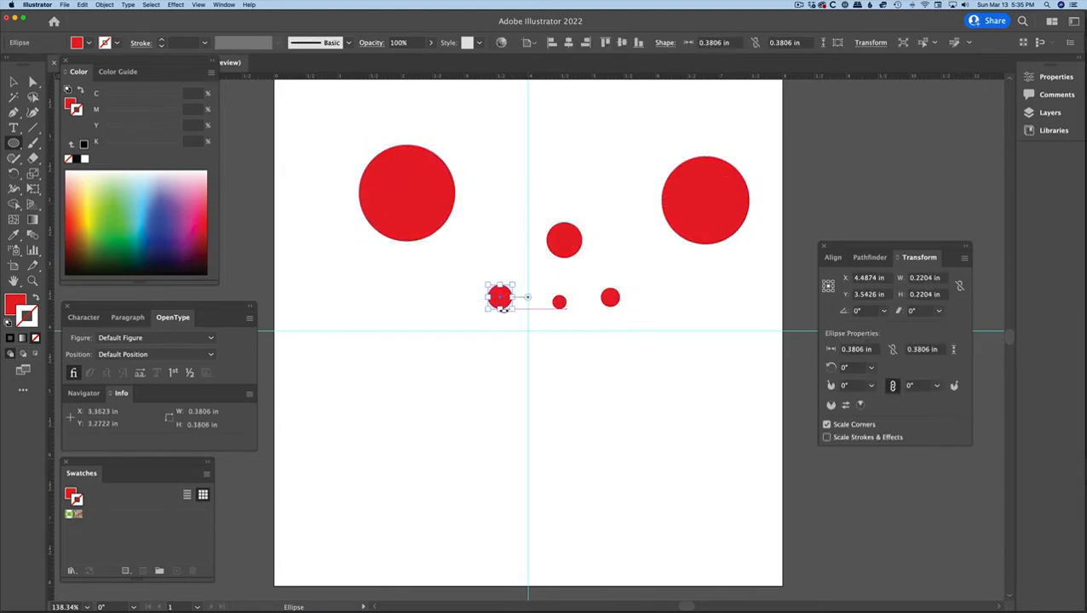
mouse_move(455, 359)
mouse_down()
mouse_move(609, 481)
mouse_move(609, 513)
mouse_up()
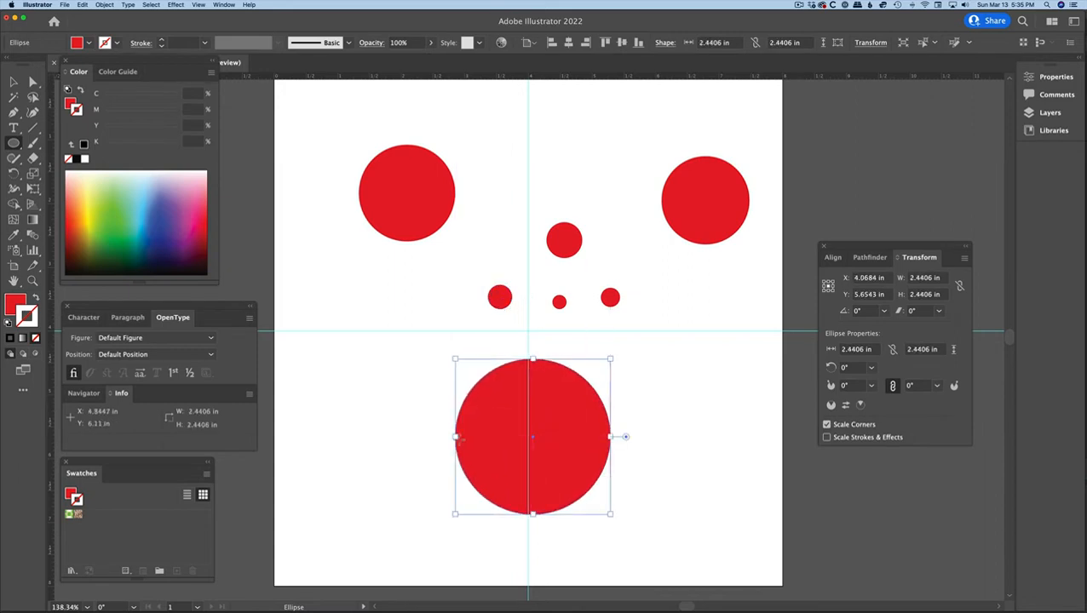
key(super+a)
key(Delete)
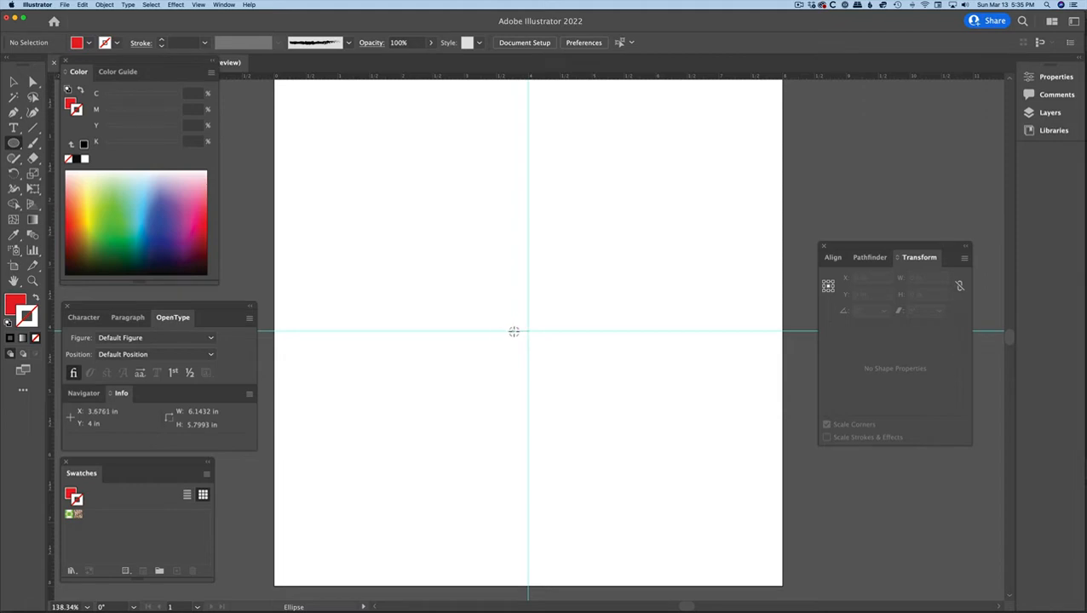
Draw an ellipse outward from the guides' intersection, delete it, and draw another shape from the same centre.
drag(528, 330, 335, 247)
key(Delete)
drag(528, 330, 333, 111)
Draw a wide ellipse about 4.34 × 1.42 in above the horizontal guide and set its size to 6 × 2 in.
drag(417, 213, 694, 305)
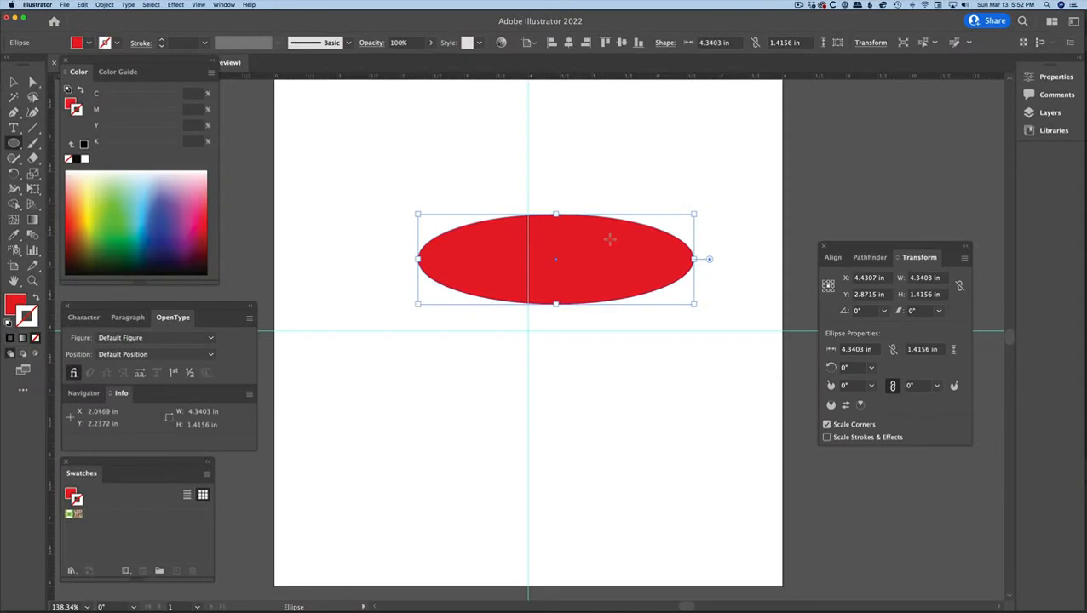
click(725, 42)
text(6)
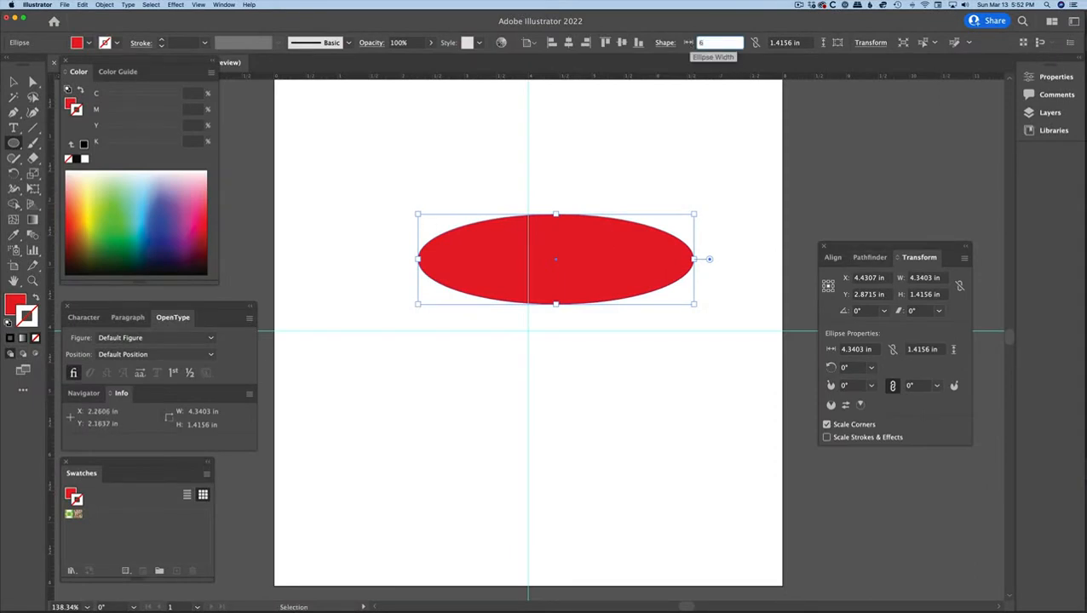
key(Tab)
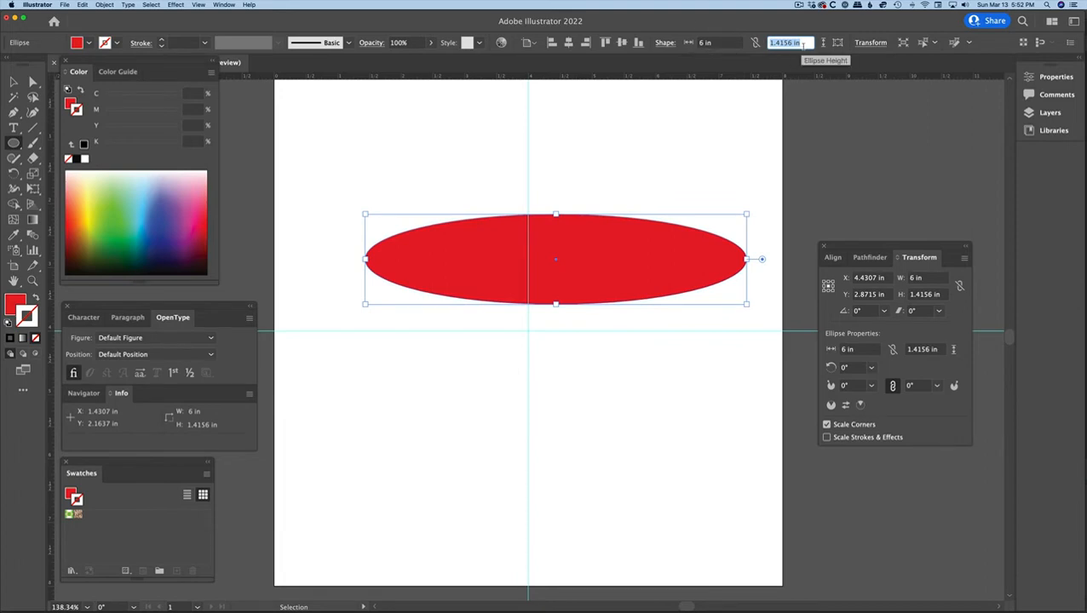
text(2)
key(Tab)
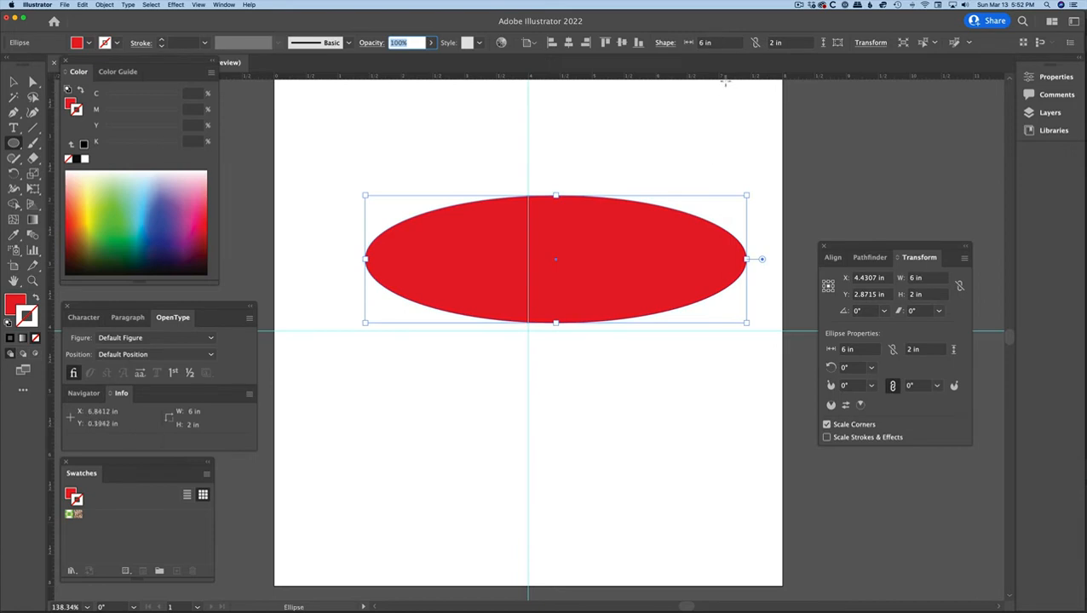
Link the ellipse's width and height proportions and set its width to 8 in.
click(754, 42)
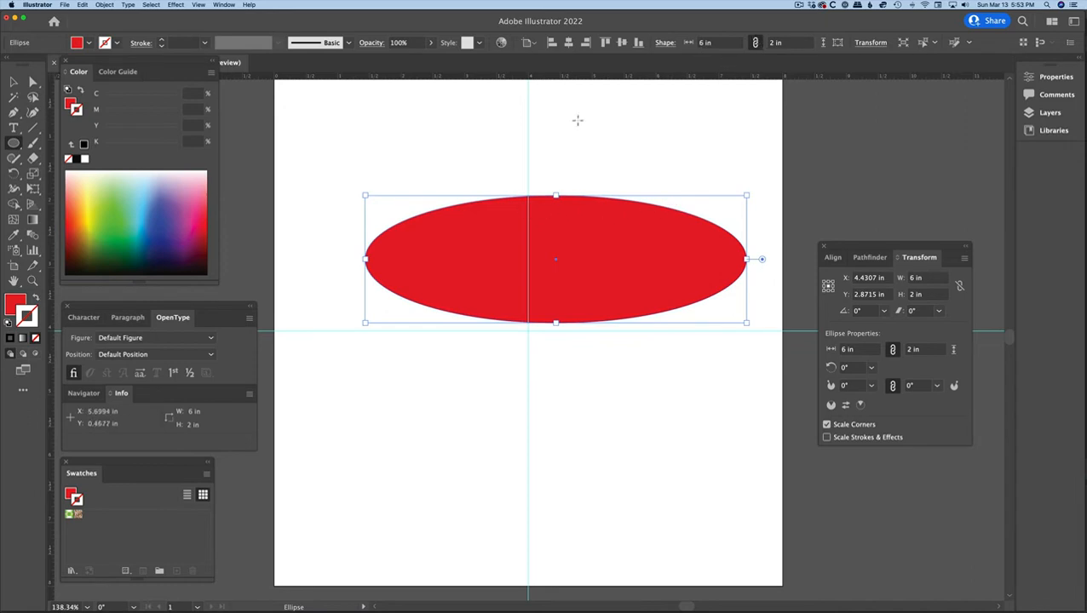
click(699, 42)
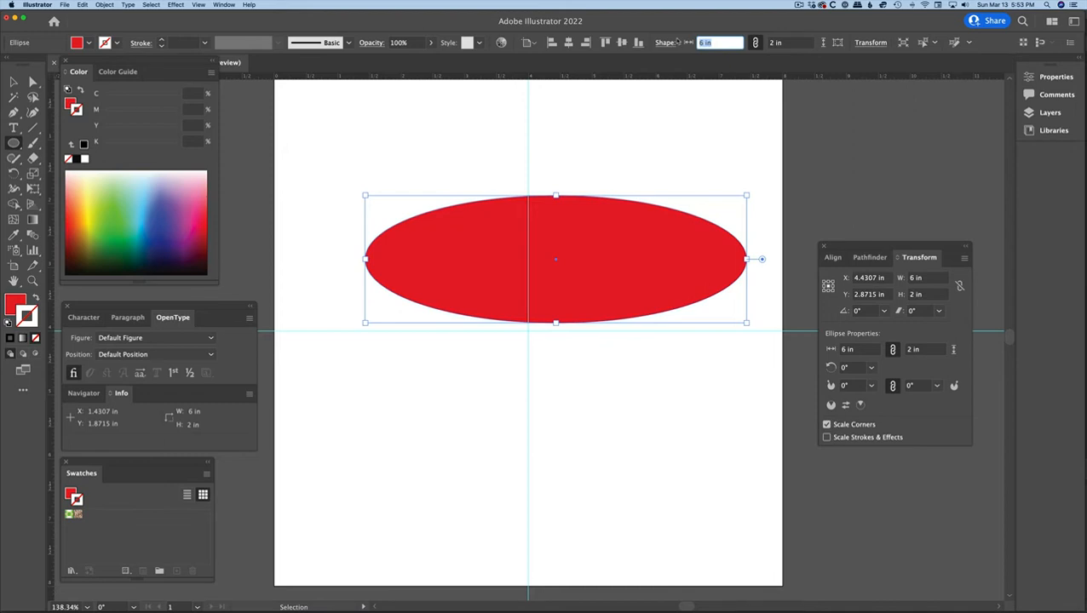
text(8)
key(Return)
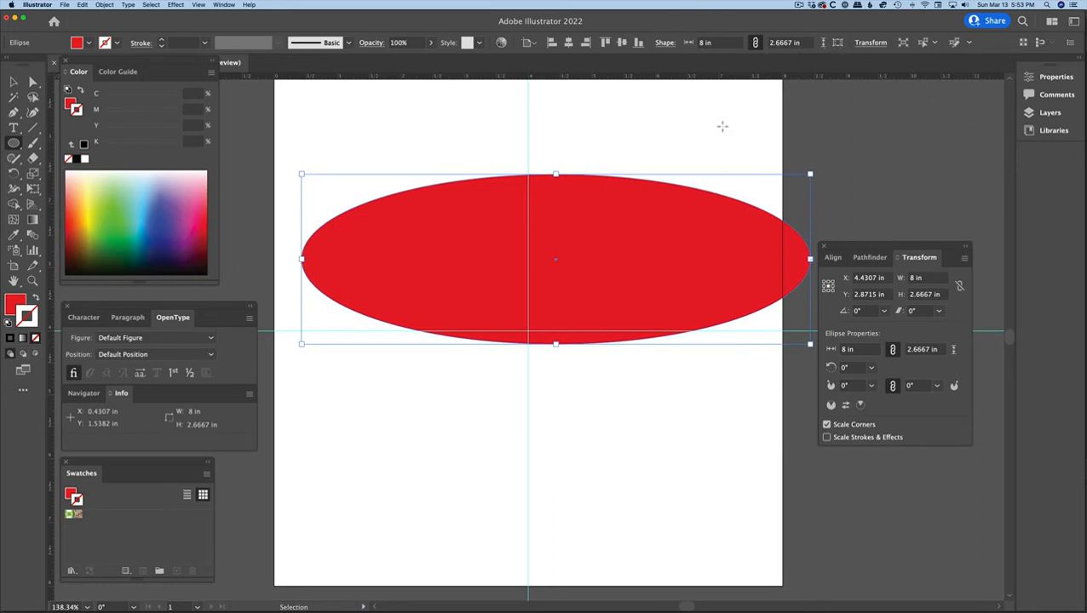
Unlink the proportions to make the ellipse a 5 × 5 in circle, and centre it on the guides' intersection.
click(754, 42)
click(712, 43)
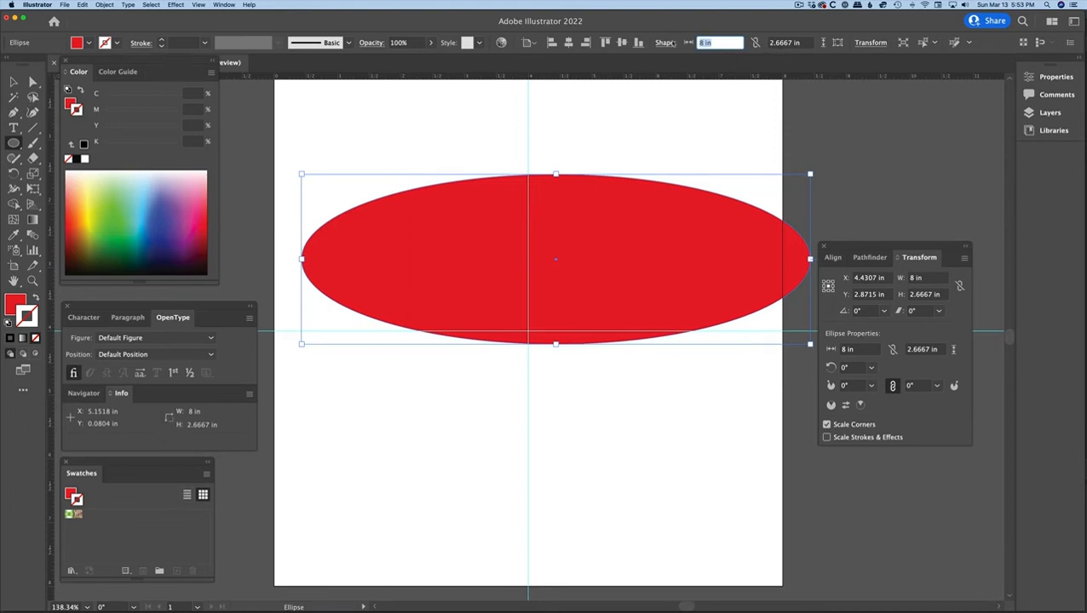
text(5)
key(Tab)
text(5)
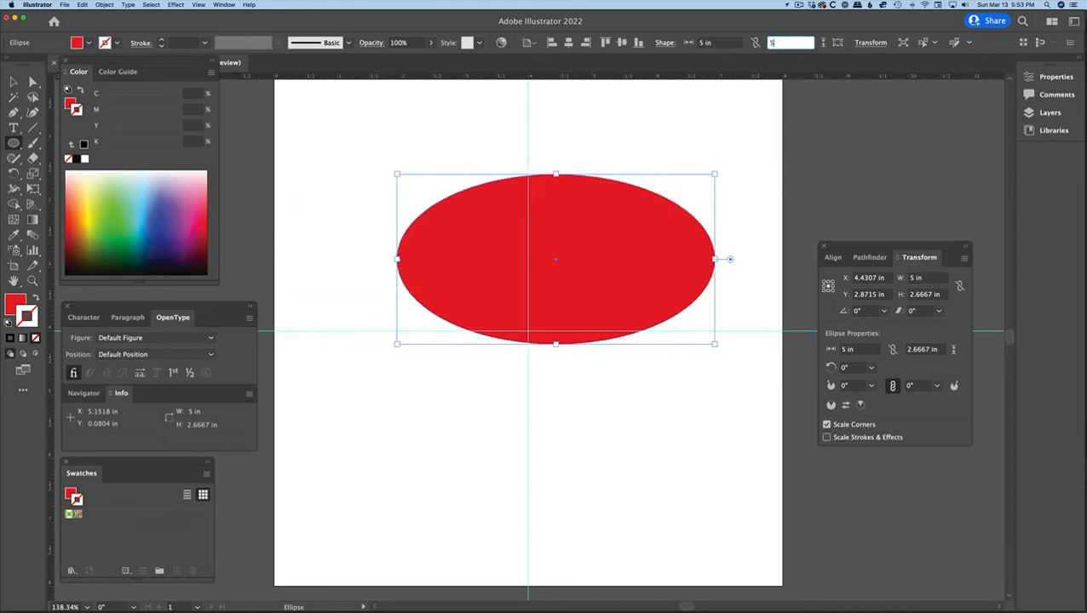
key(Return)
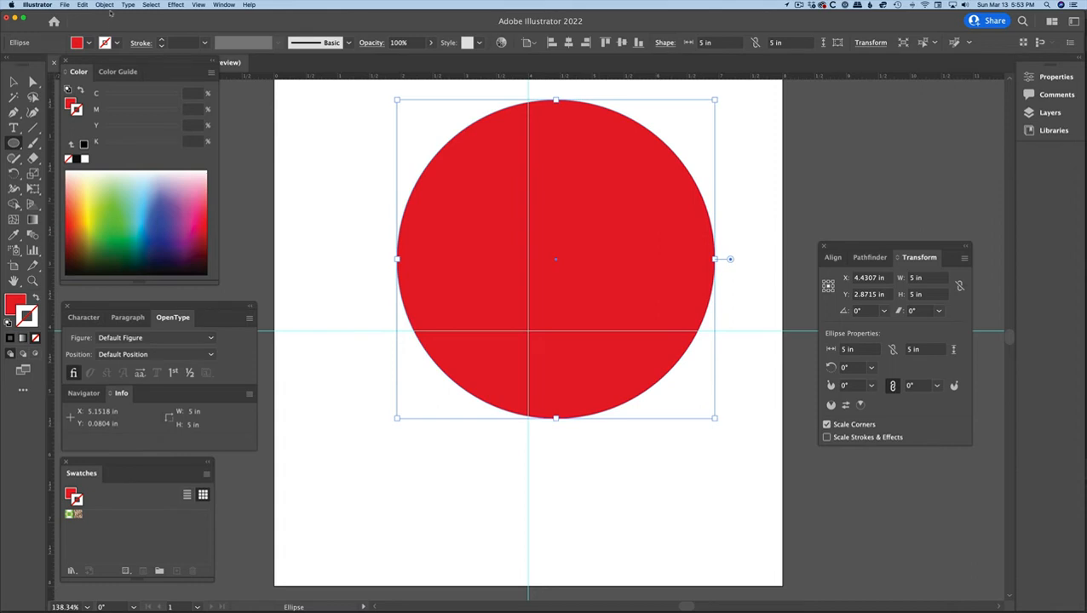
click(14, 83)
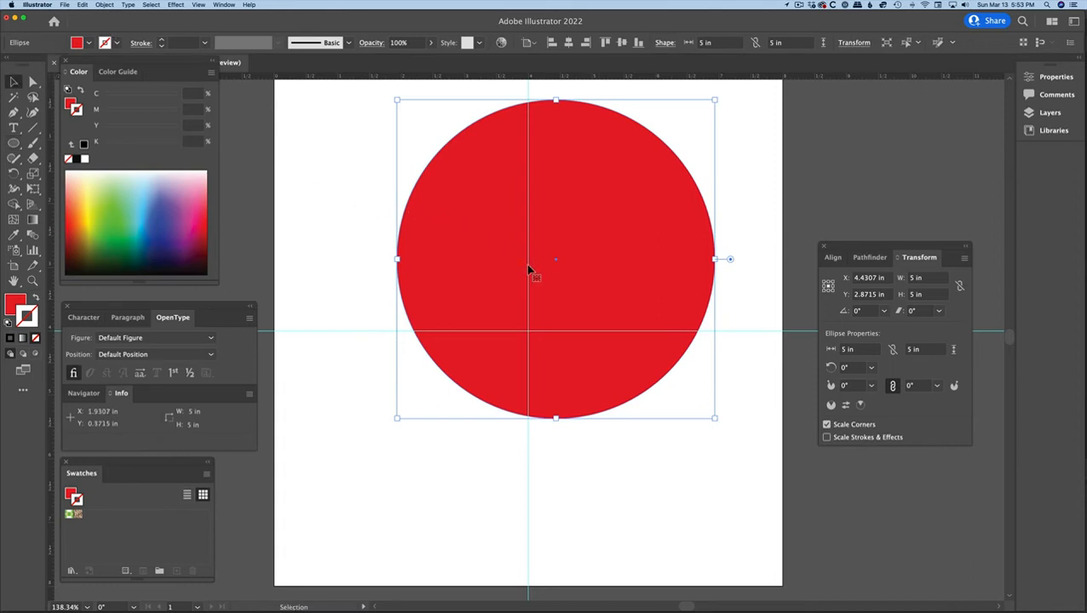
drag(554, 262, 527, 333)
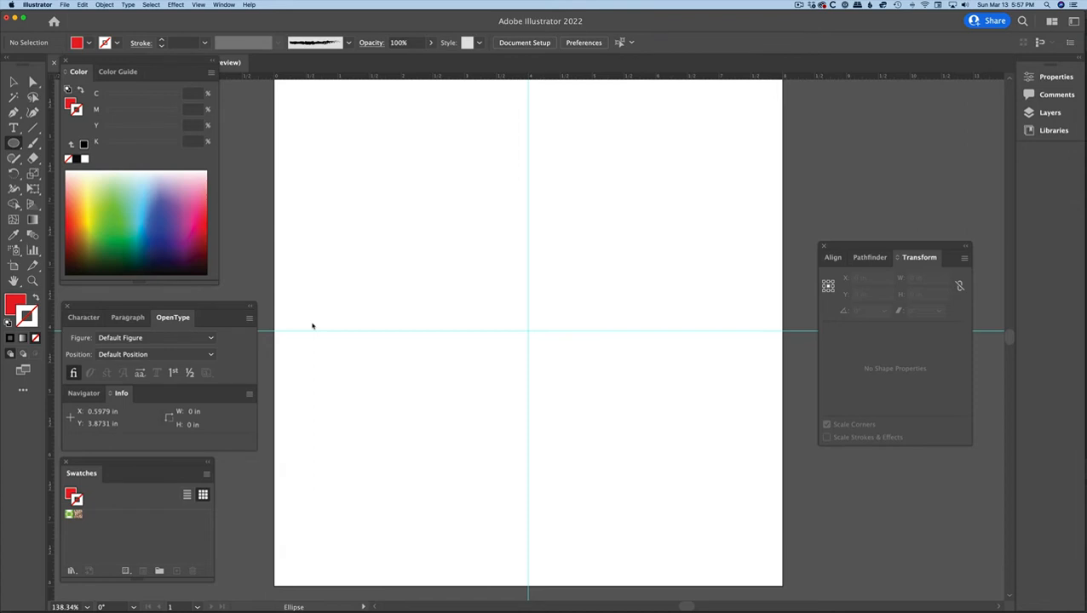
Create an ellipse with exact dimensions of 6 × 2 in on the empty artboard and delete it.
click(373, 215)
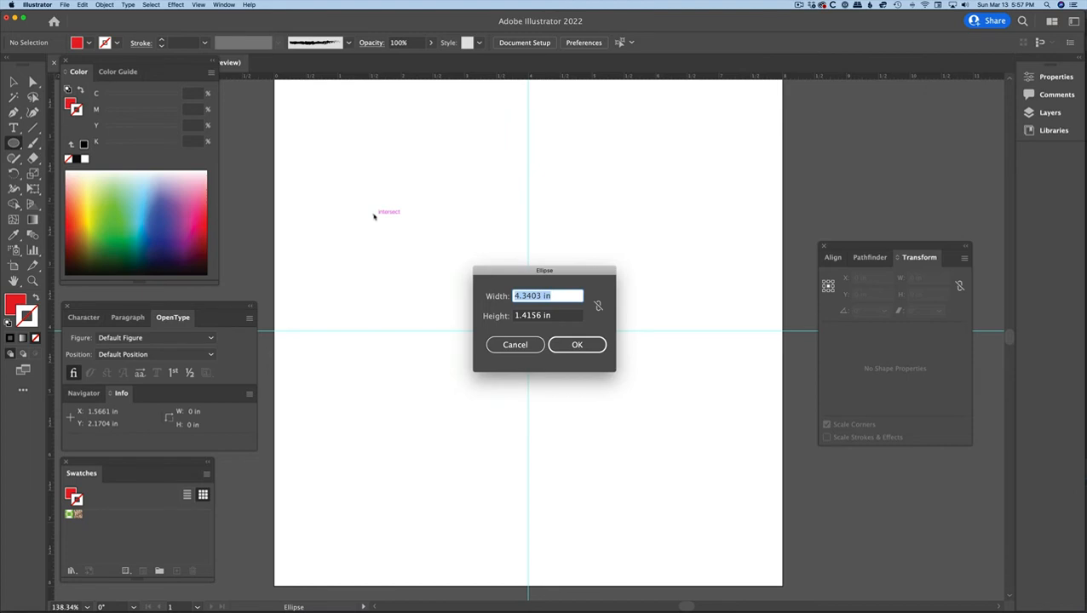
text(6)
key(Tab)
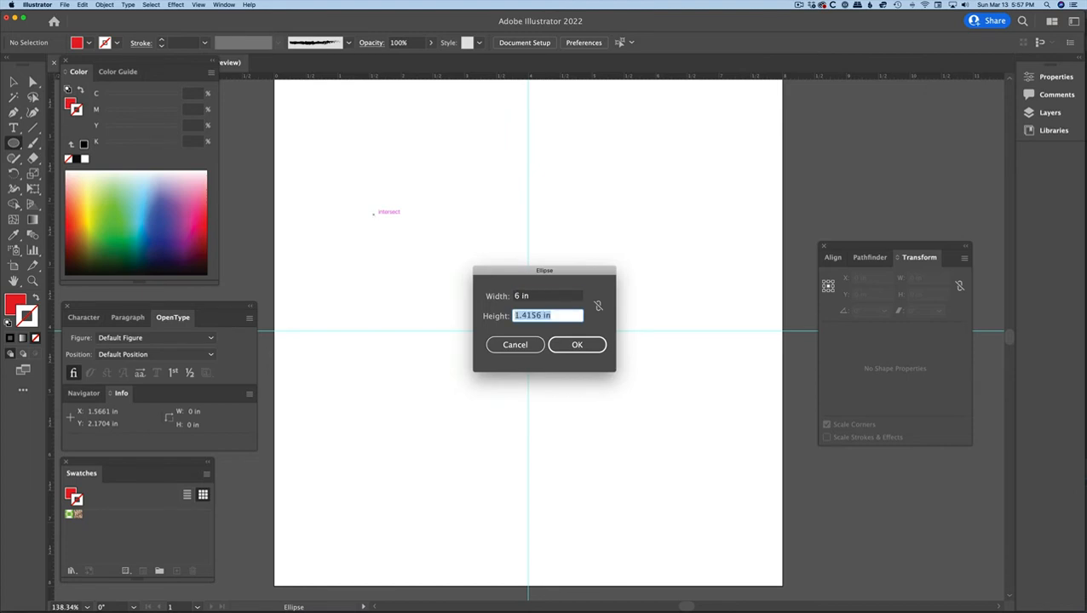
text(2)
key(Return)
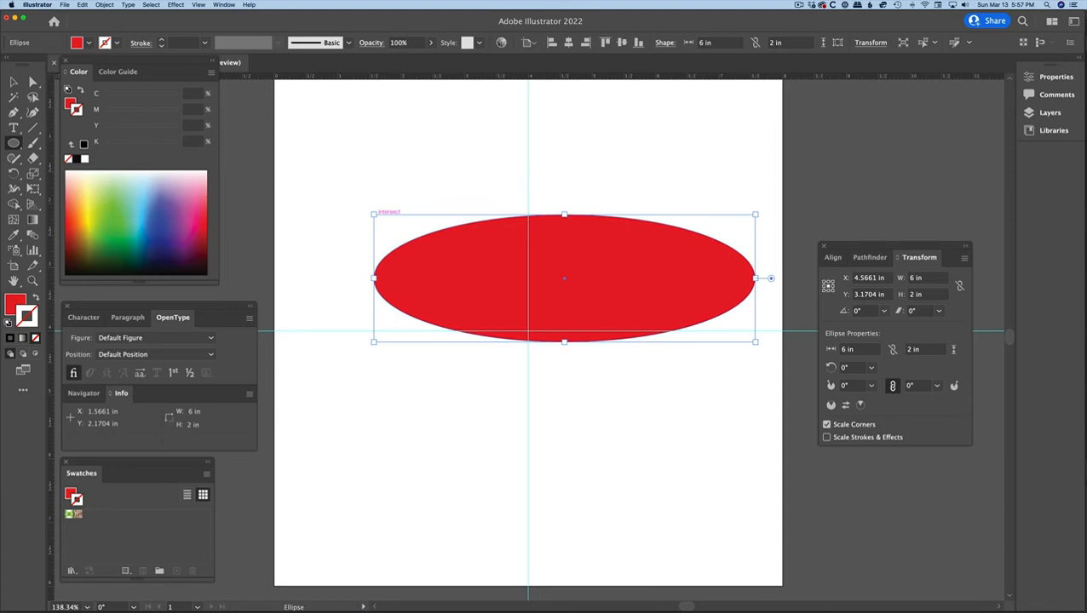
key(Delete)
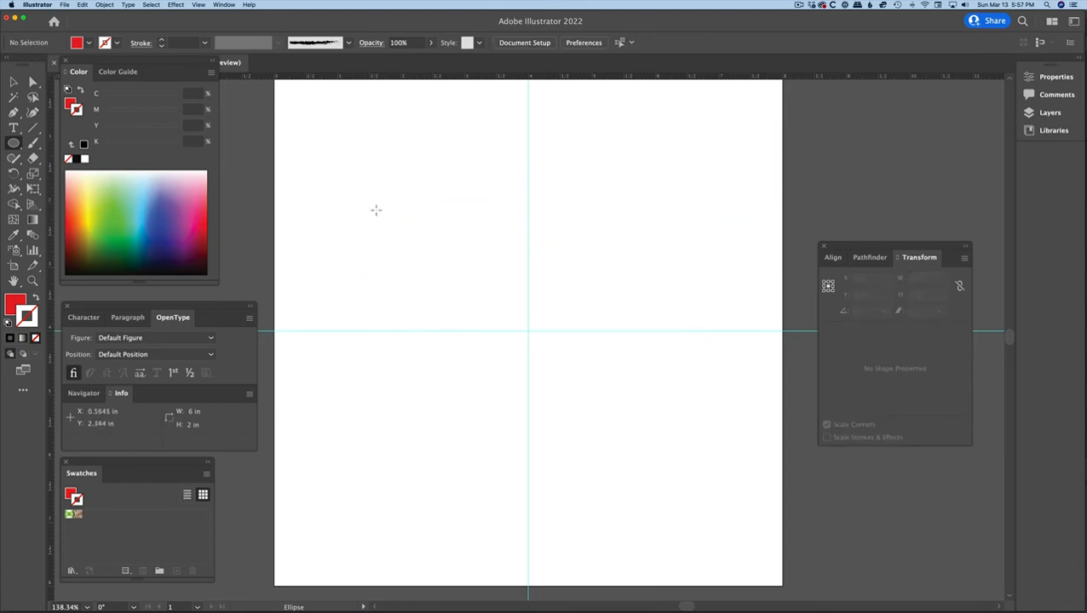
Create a circle with exact dimensions of 6 × 6 in and delete it.
click(383, 213)
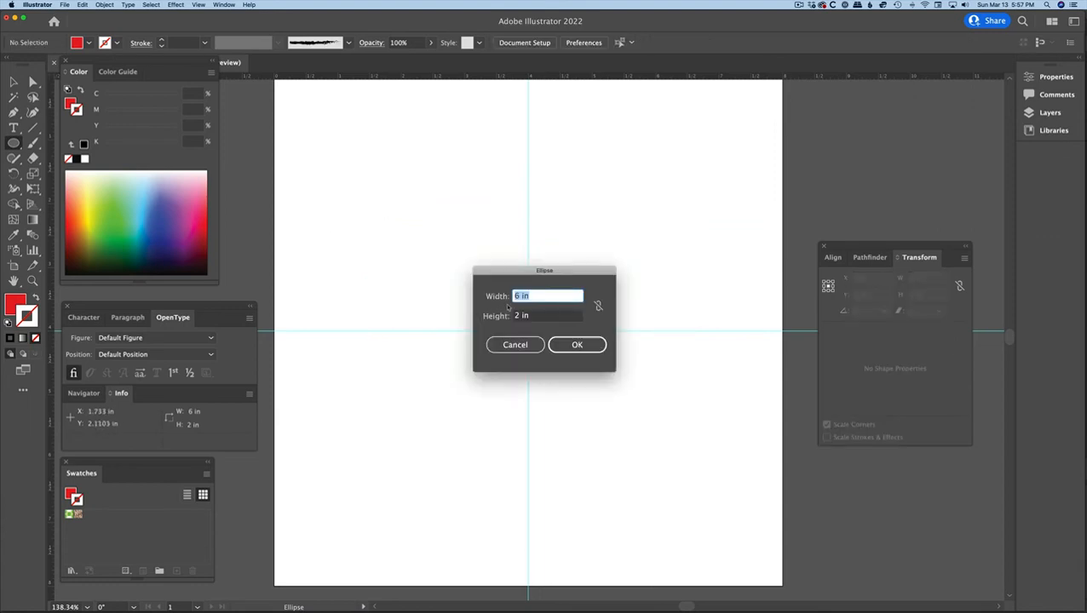
text(6)
key(Tab)
text(6)
key(Return)
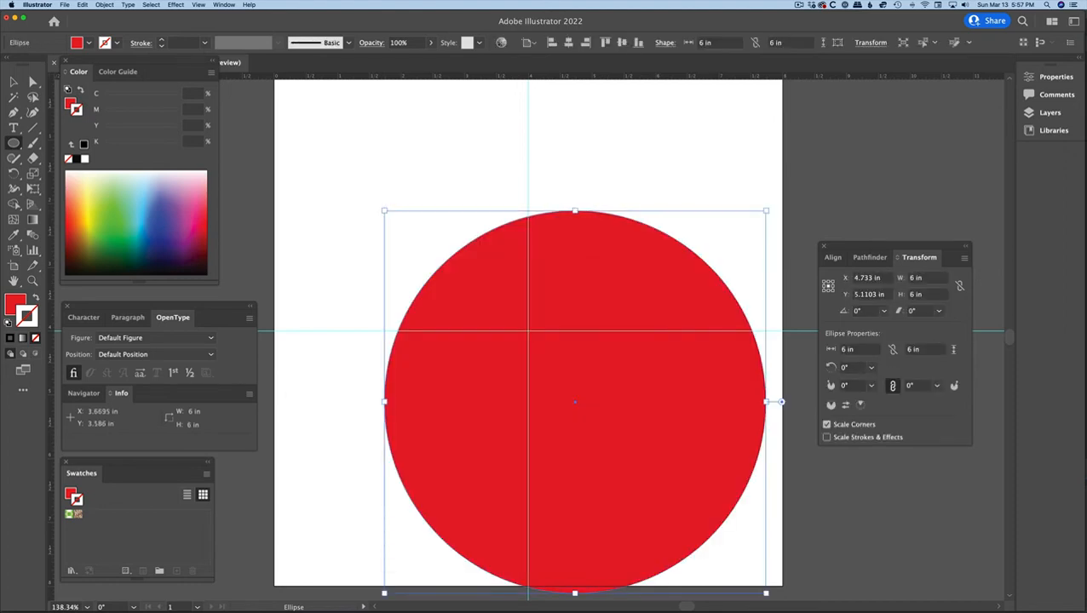
key(Delete)
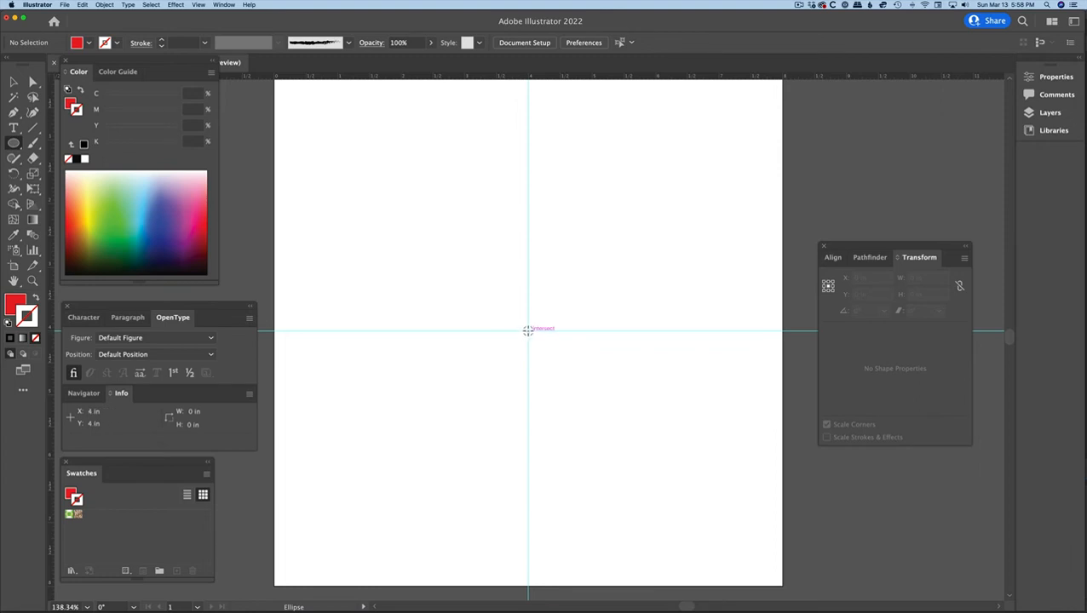
Create a 6 × 6 in circle centred on the guides' intersection and open a pie wedge between about 35° and 329°.
click(527, 330)
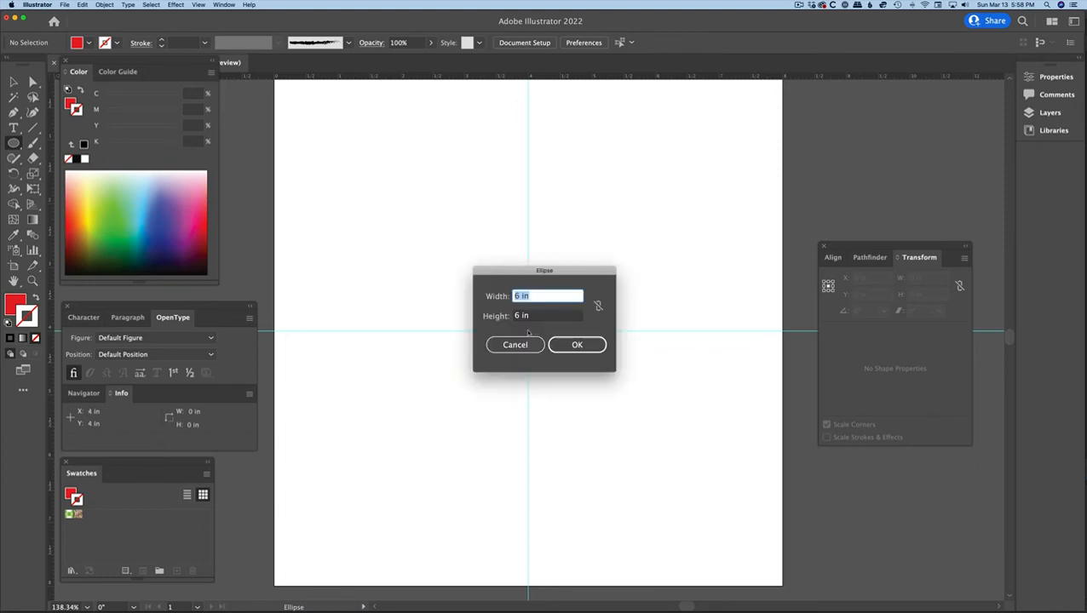
click(578, 345)
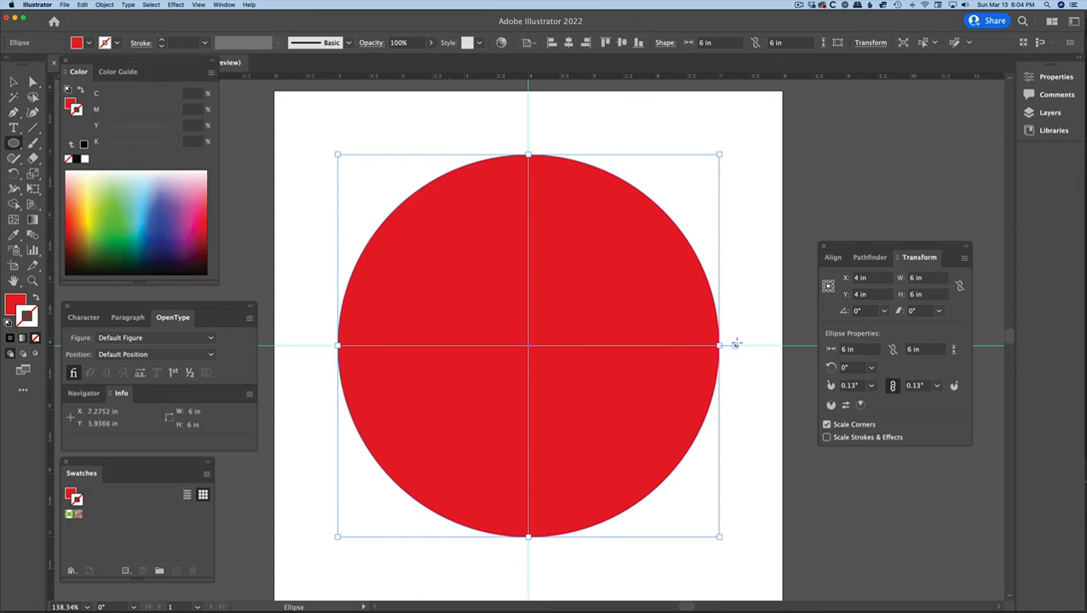
drag(734, 344, 705, 453)
drag(734, 346, 722, 209)
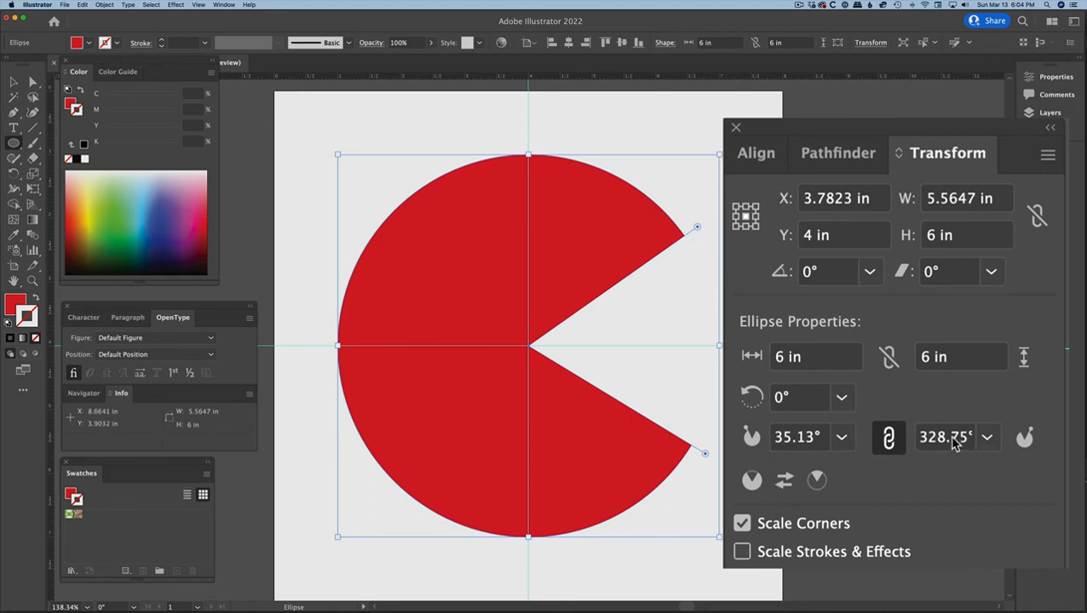
Invert the pie back and forth between the narrow wedge and the larger cut circle, ending on the larger shape.
click(784, 481)
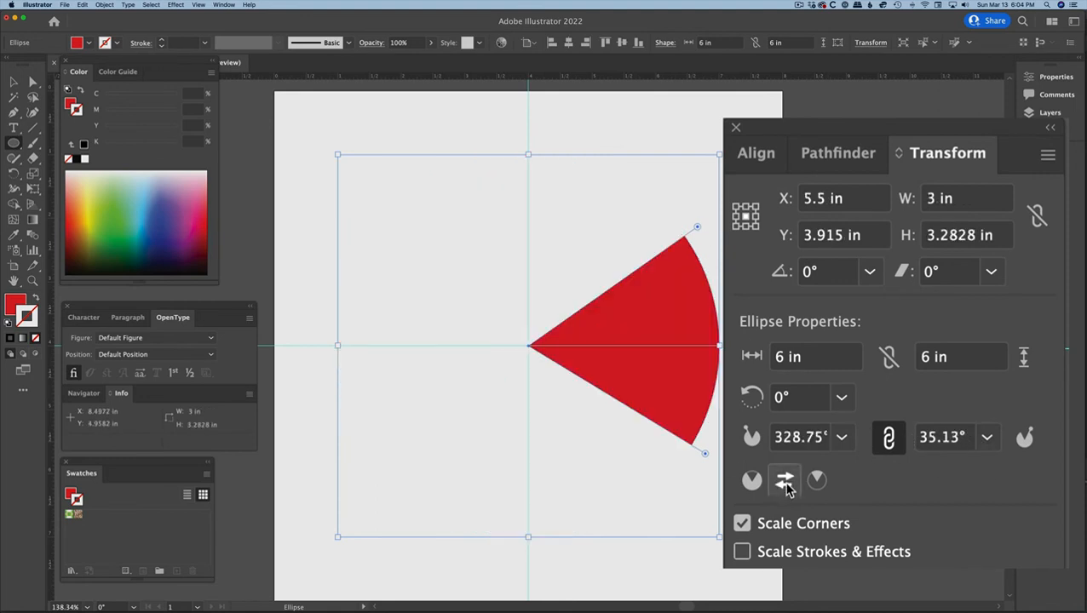
click(784, 481)
click(786, 481)
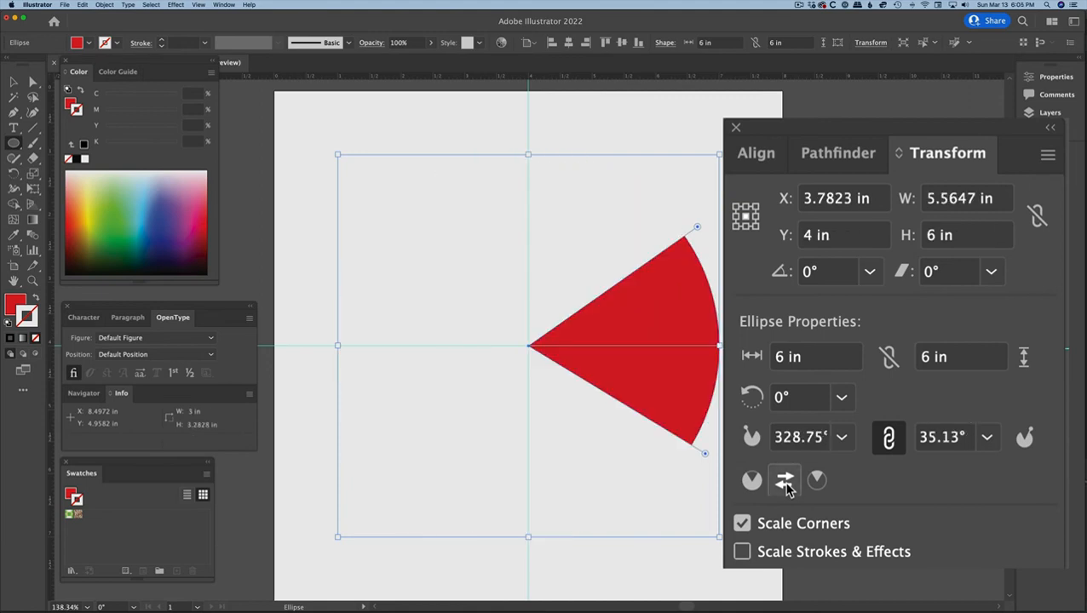
click(790, 482)
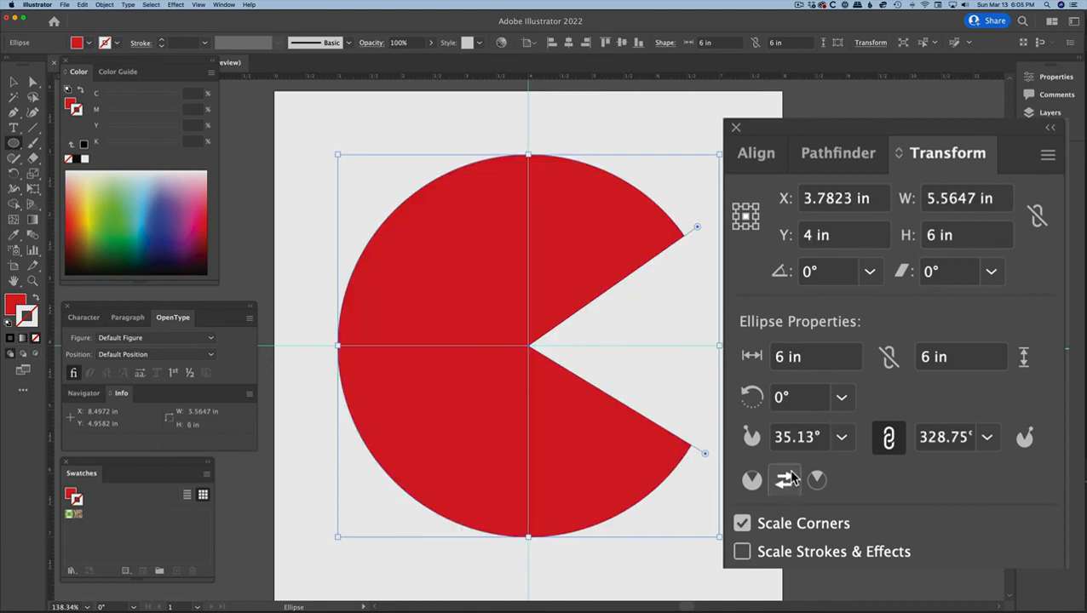
Set the pie shape's rotation angle to 90° and open the preset list for its start angle.
click(840, 399)
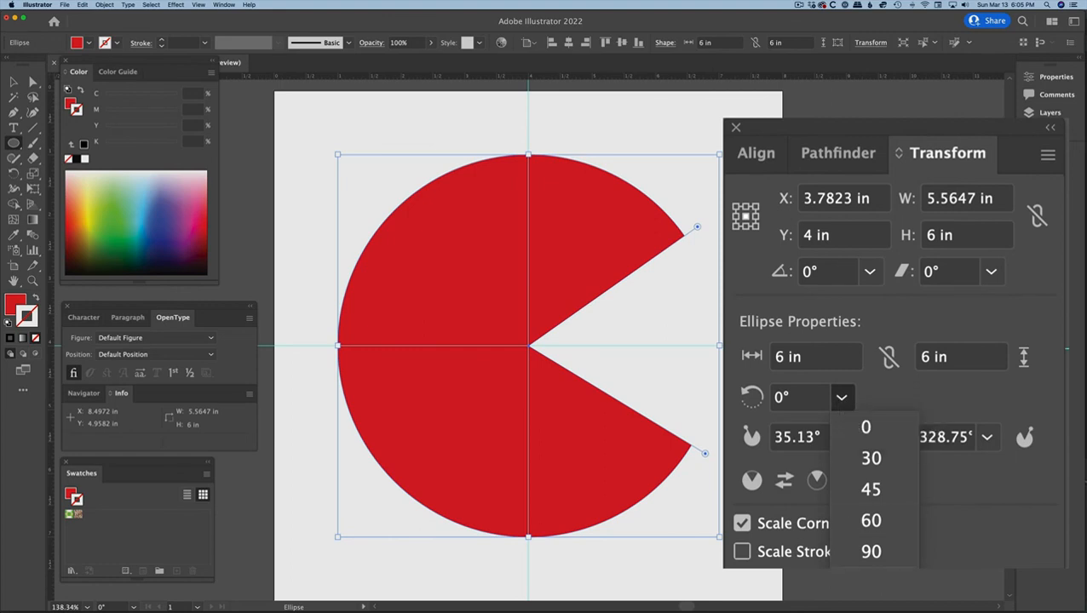
click(871, 551)
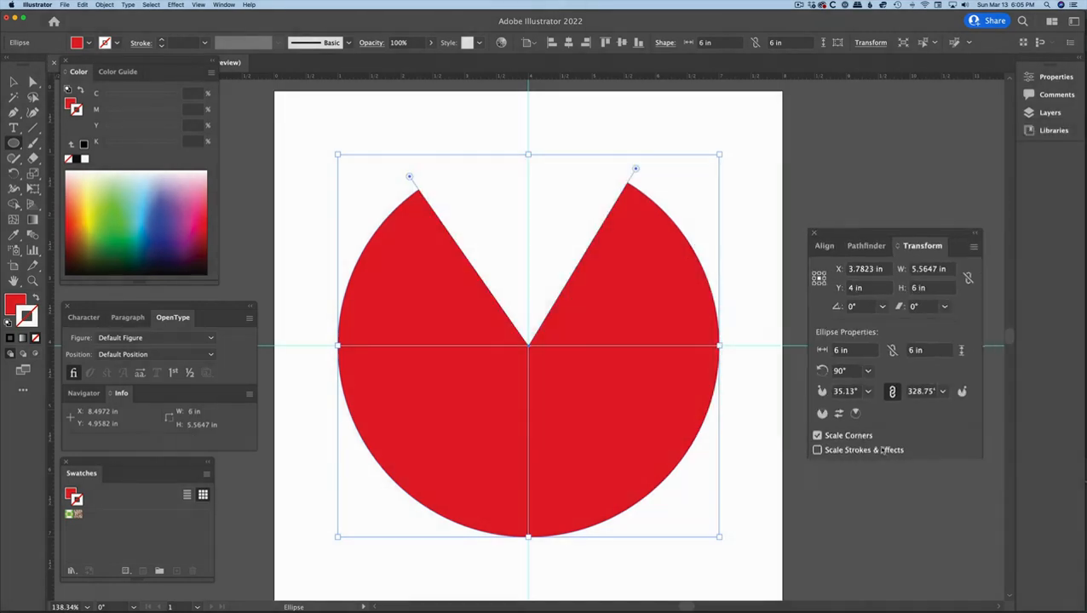
click(871, 385)
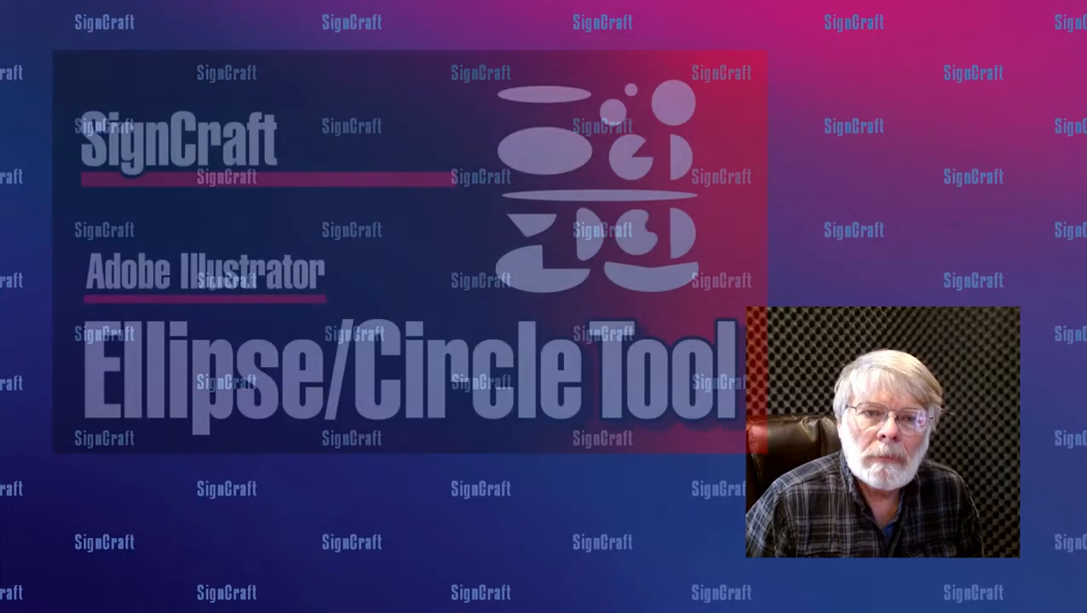